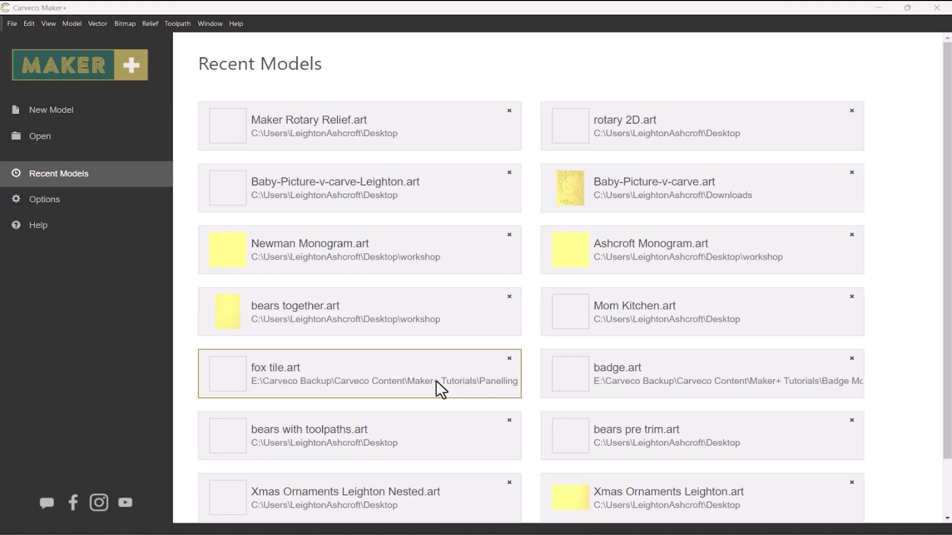
- Create a 4-inch-diameter, 12-inch-long rotary model and view its relief flat from the top
click(11, 24)
mouse_move(25, 40)
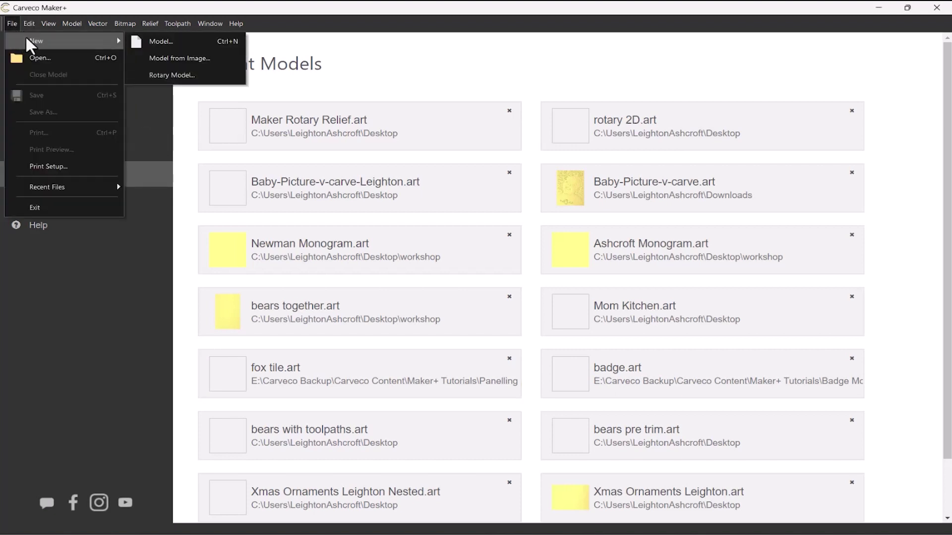
click(176, 77)
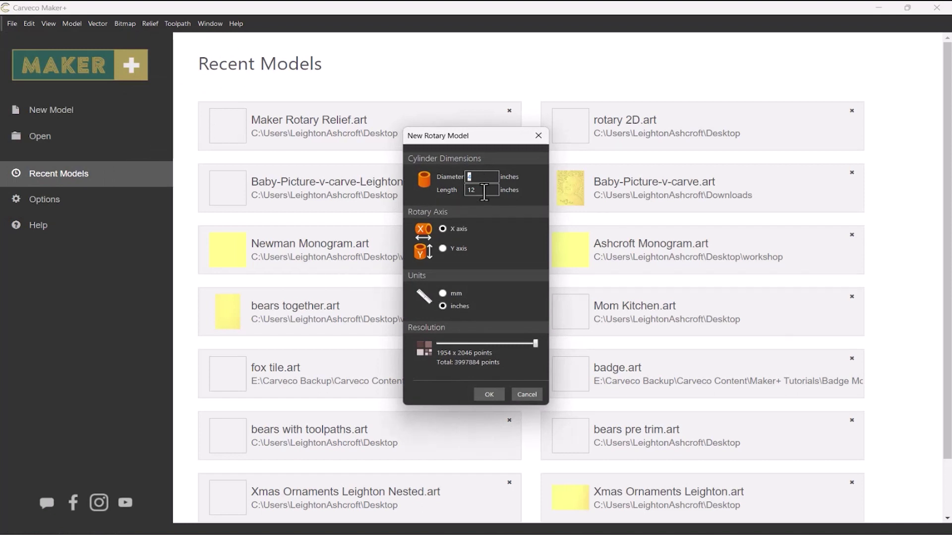
click(489, 395)
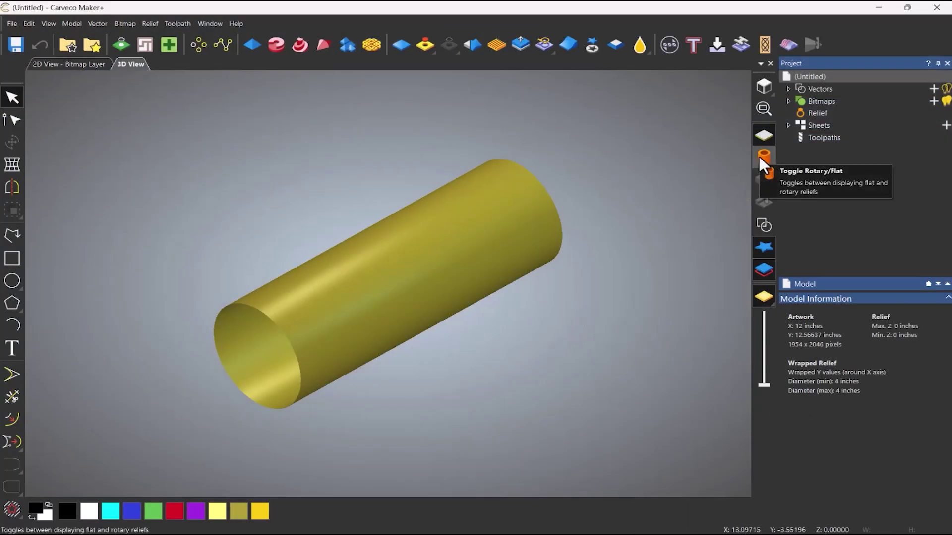
click(759, 156)
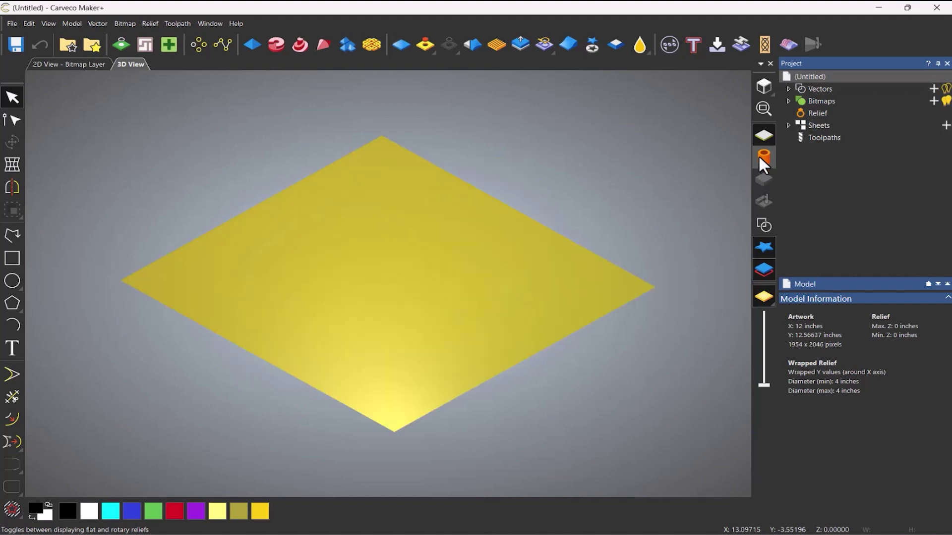
click(759, 92)
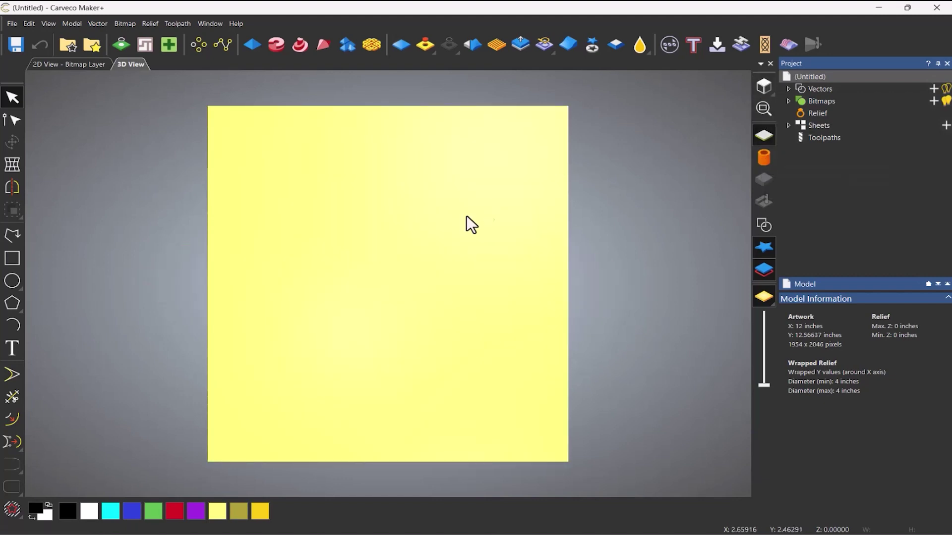
- Draw a small rectangle left of the relief's centre
click(11, 264)
drag(346, 259, 403, 307)
key(Escape)
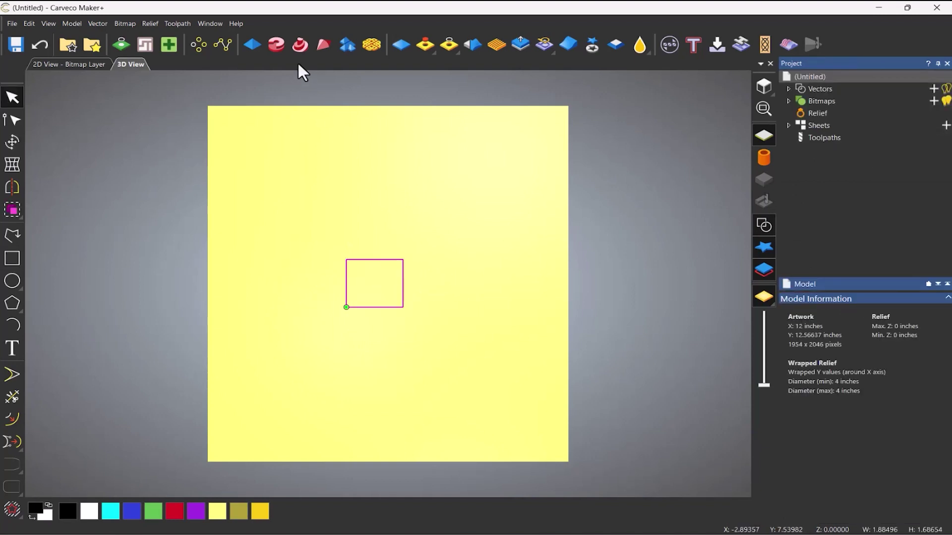
- Raise the rectangle 0.5 inches with the Shape Editor and tilt the 3D view to inspect it
click(253, 44)
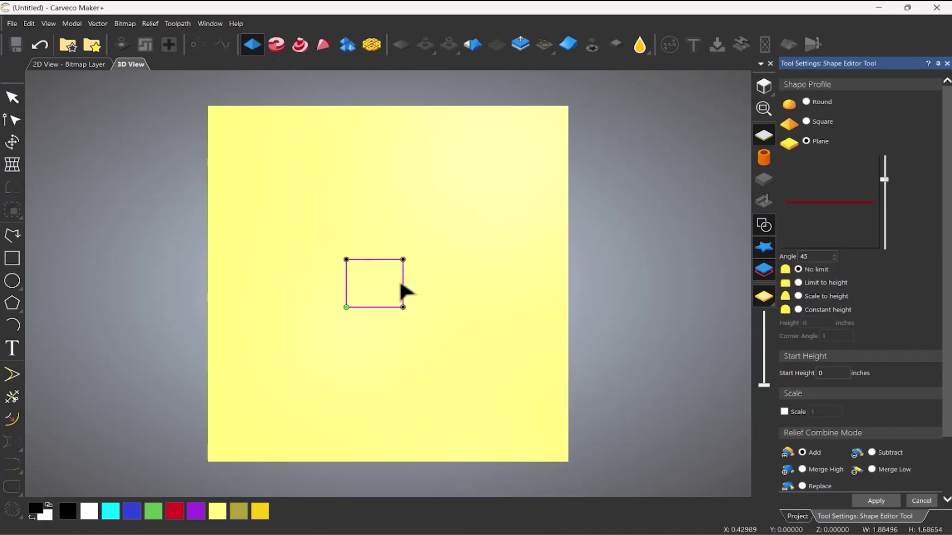
click(831, 374)
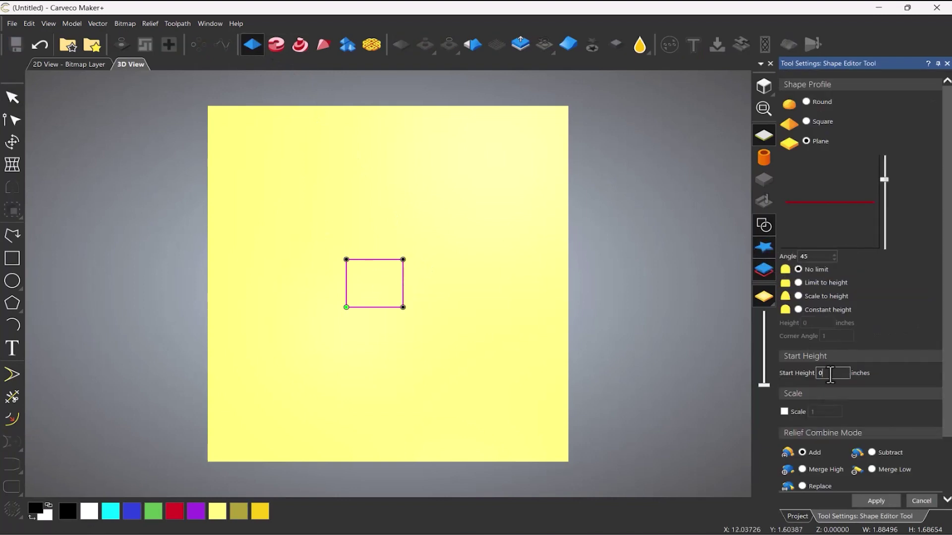
text(.5)
click(872, 502)
click(924, 498)
drag(448, 372, 491, 270)
click(761, 226)
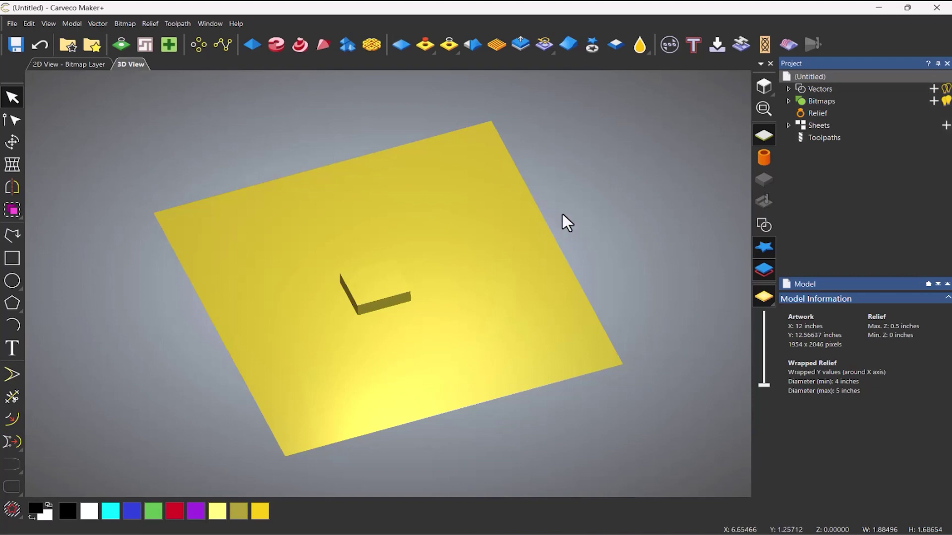
- Wrap the relief into the 4-inch cylinder and orbit in to see the curved raised block
click(757, 159)
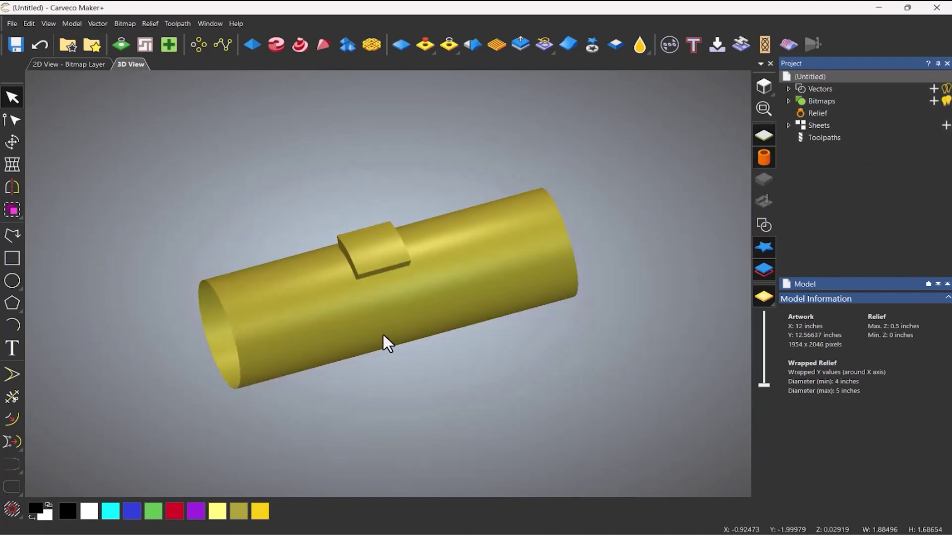
drag(412, 374, 490, 314)
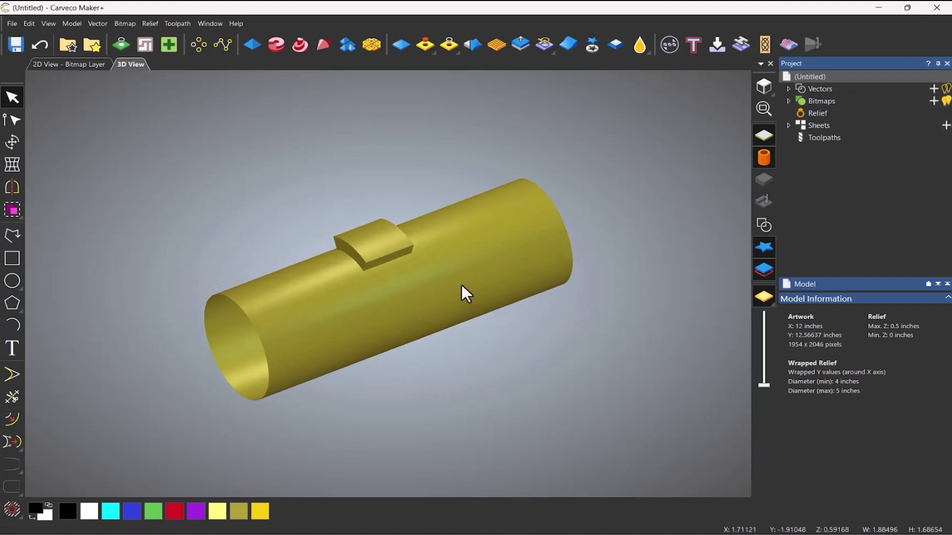
scroll(368, 274, up, 5)
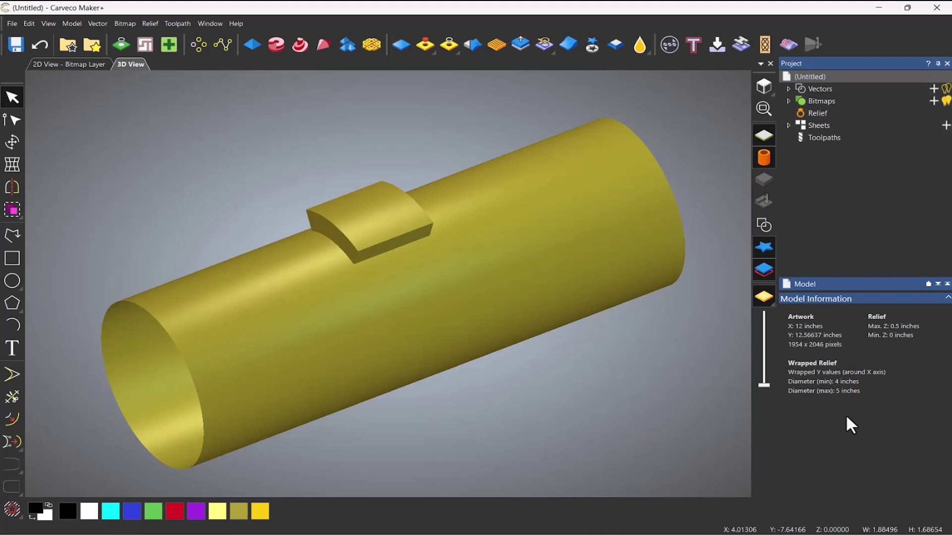
- Enter a 2-inch material thickness in the toolpaths' Material Setup
click(819, 152)
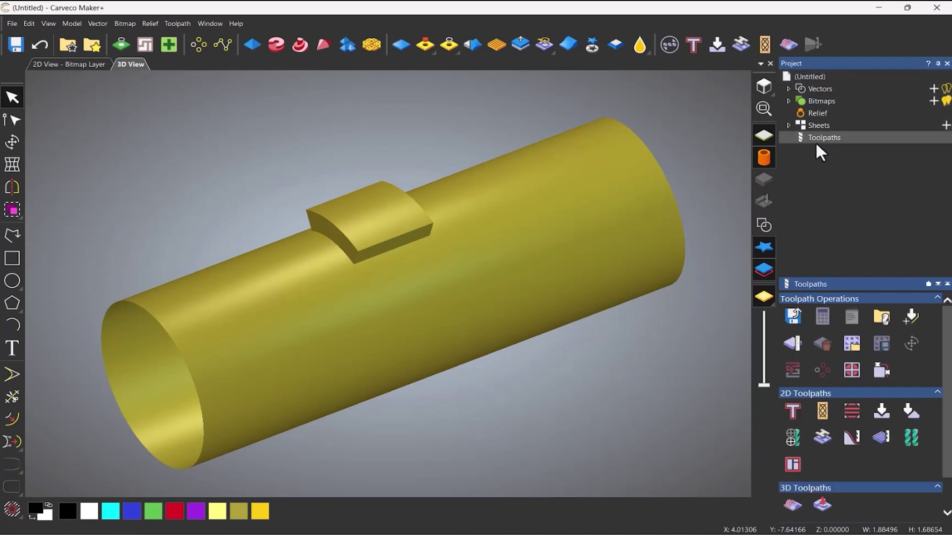
click(793, 338)
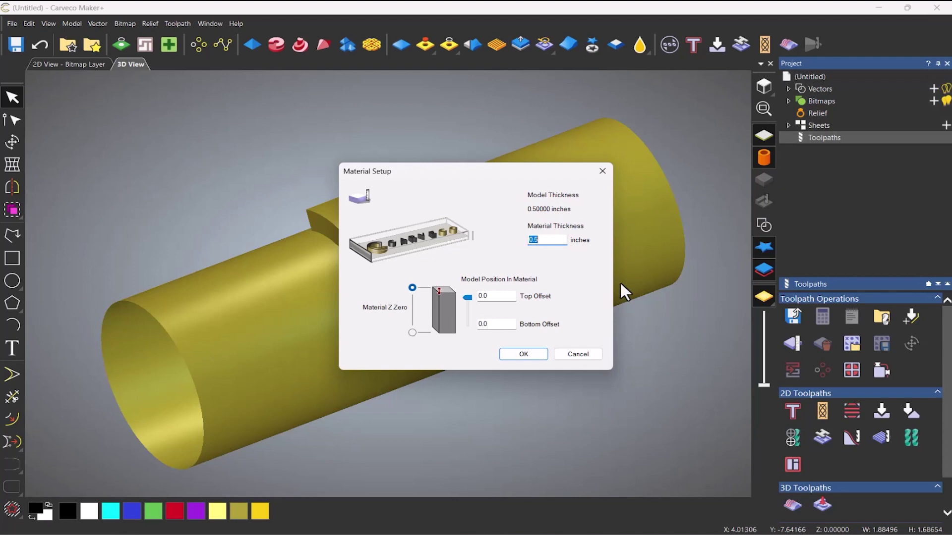
text(2)
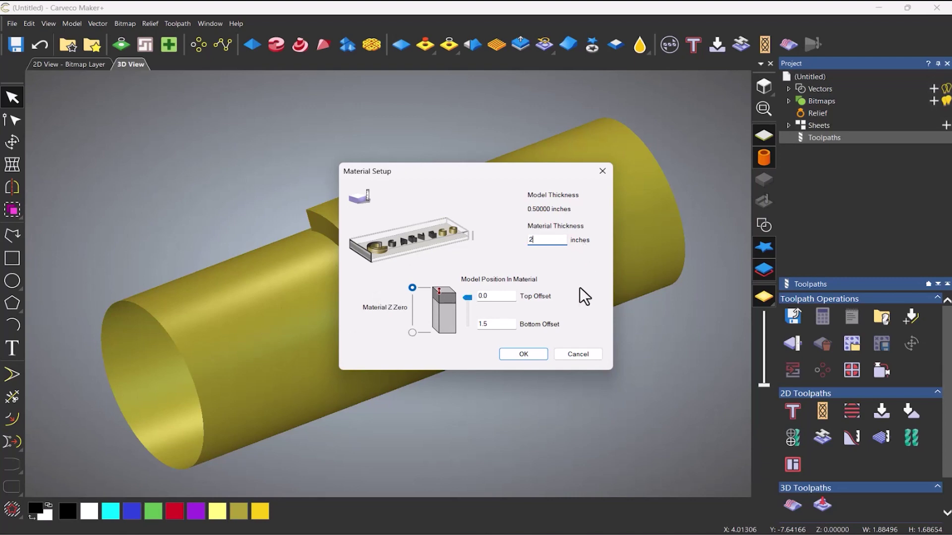
- Apply the 2-inch material, view the stock around the relief, and read Model Information
click(523, 354)
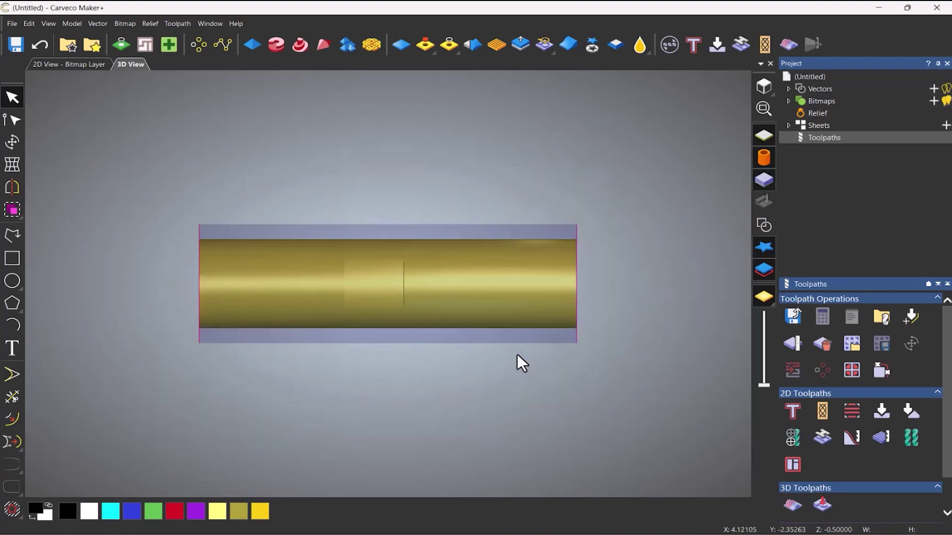
drag(464, 377, 521, 195)
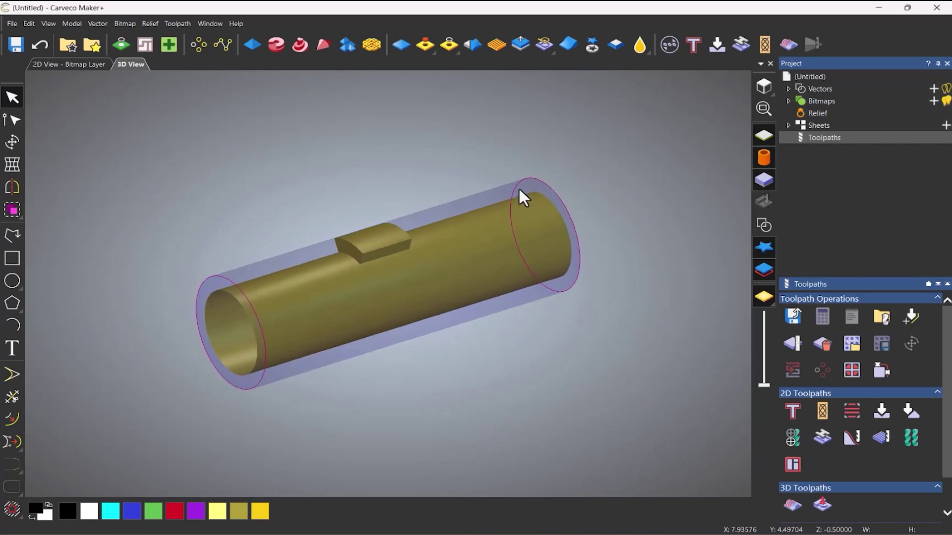
scroll(416, 248, up, 3)
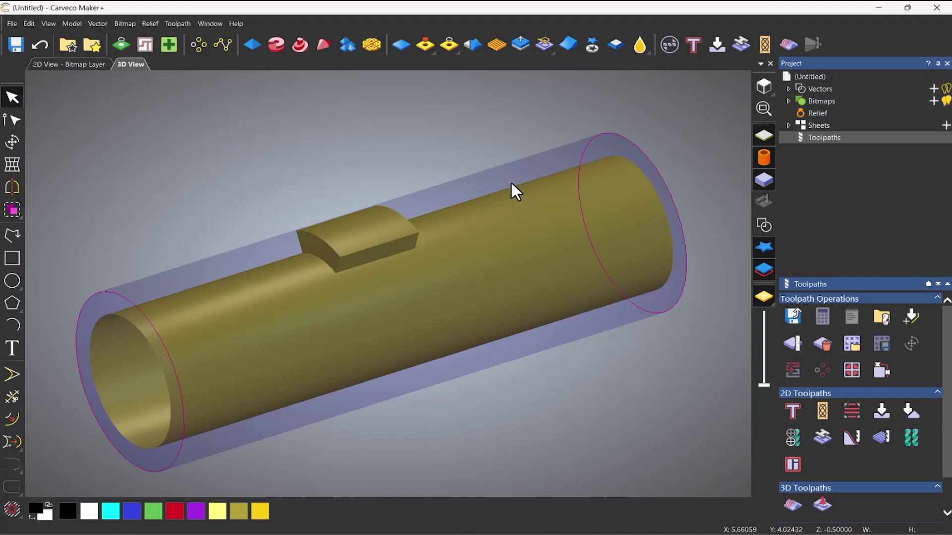
click(811, 76)
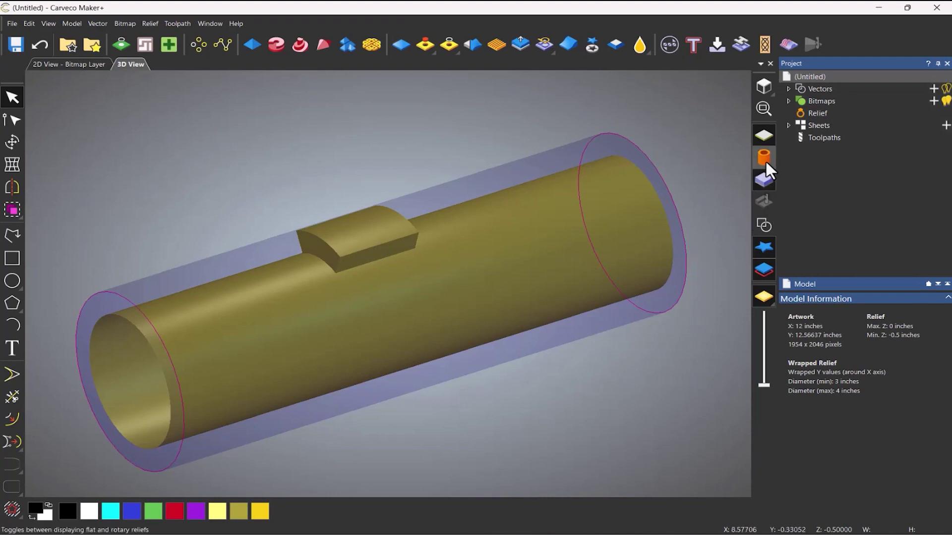
- Hide the material cylinder, flatten the relief, clear the raised block and show its outline
click(819, 139)
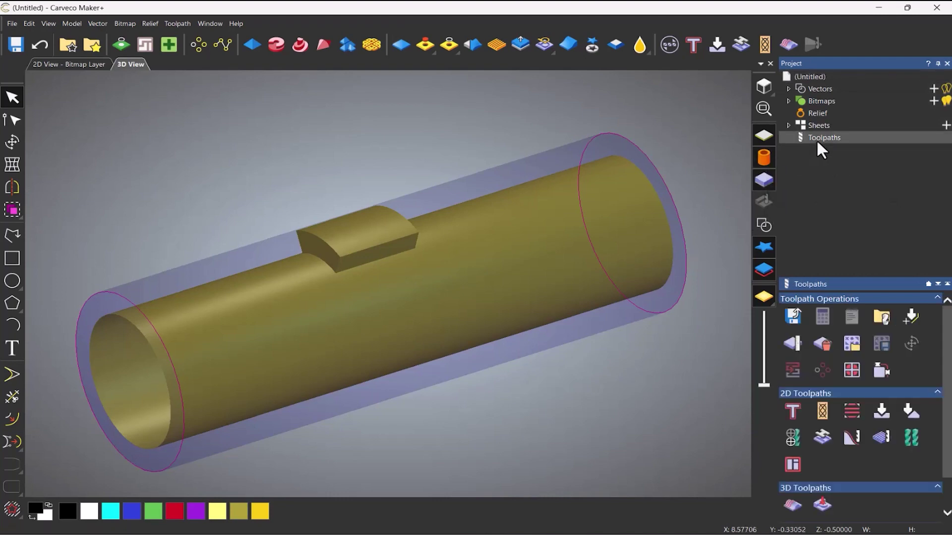
click(823, 344)
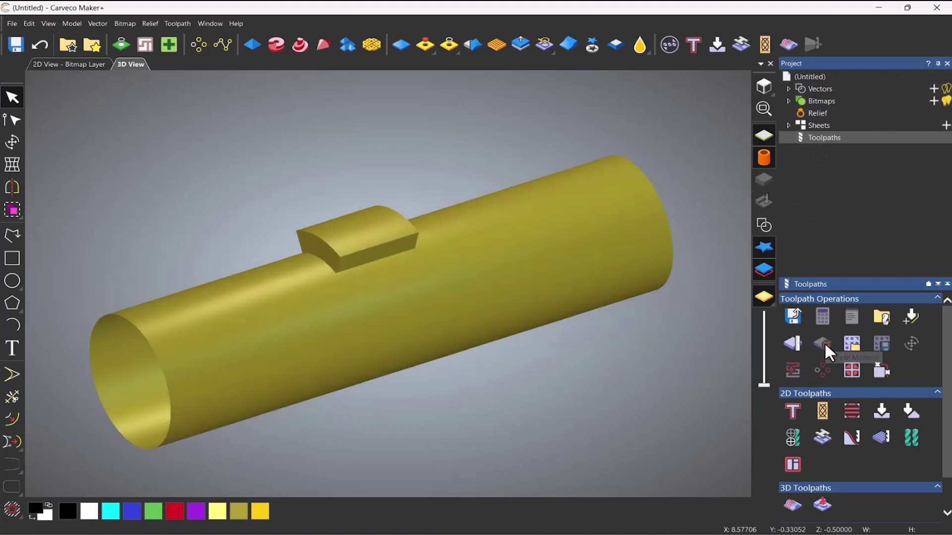
click(762, 159)
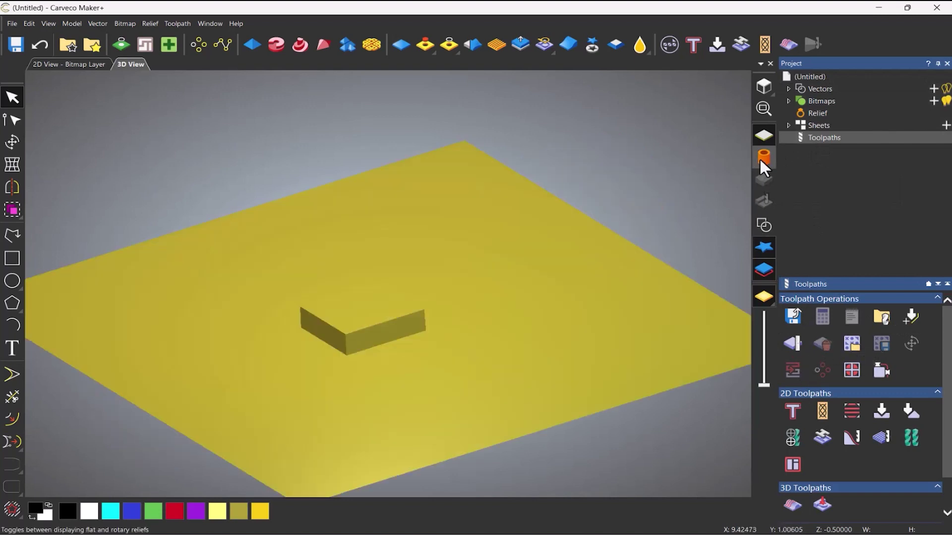
click(398, 45)
click(762, 225)
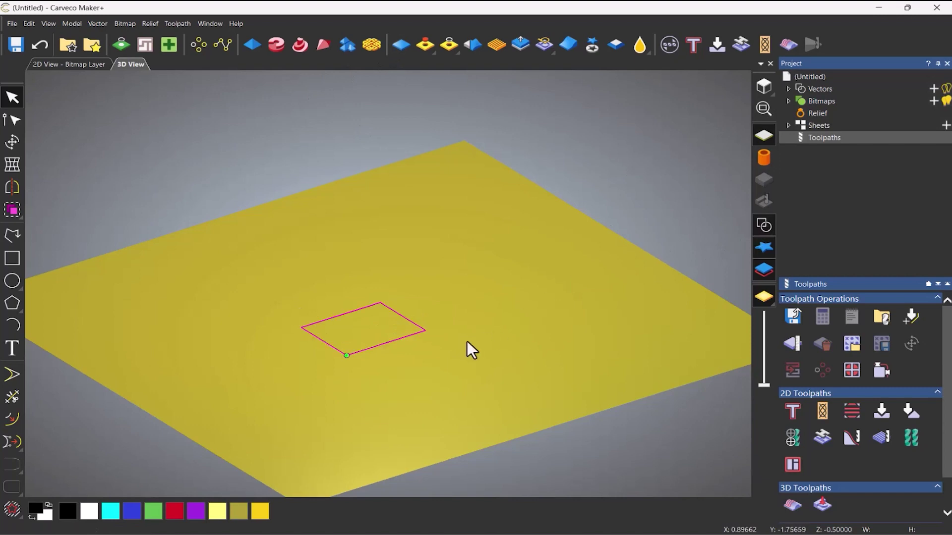
- Rebuild the square block with a 2.5-inch start height in the Shape Editor
click(252, 45)
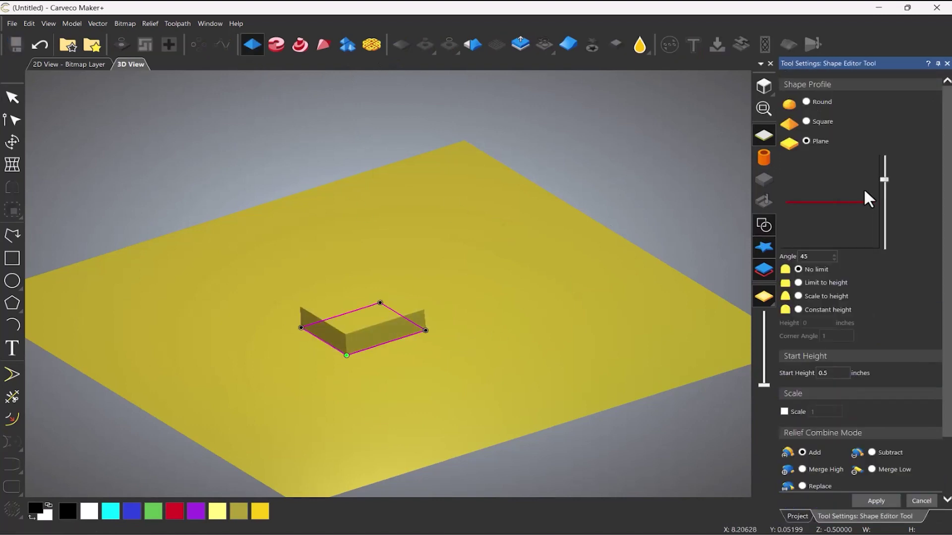
drag(836, 373, 742, 374)
text(2.5)
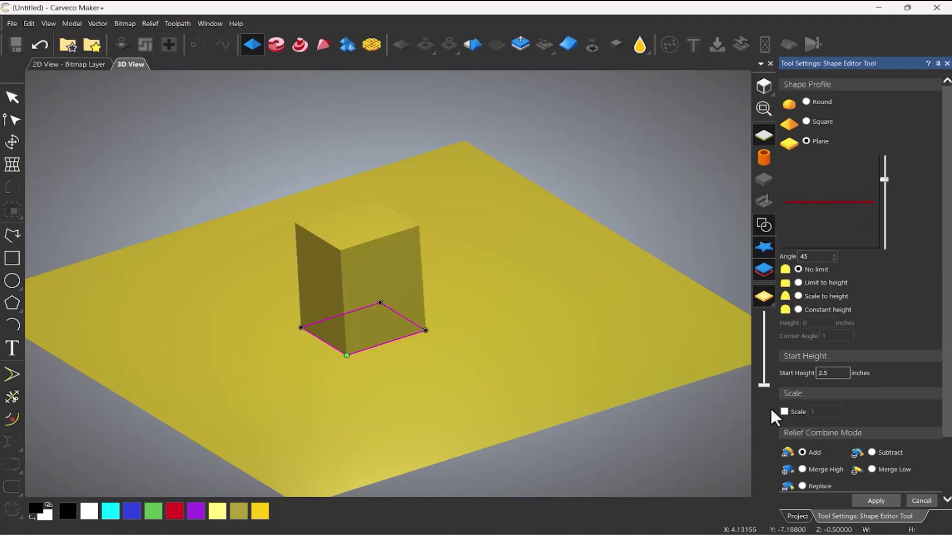
click(877, 499)
click(921, 499)
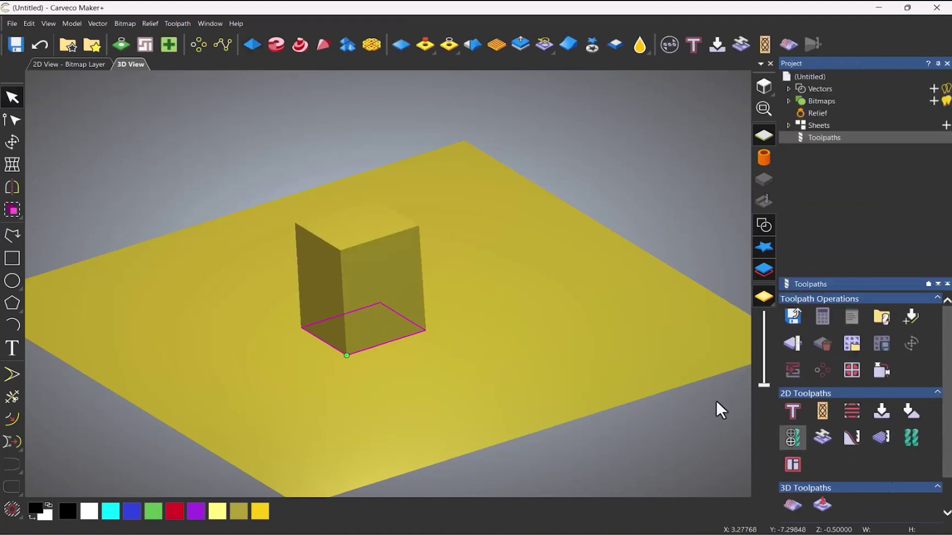
click(762, 232)
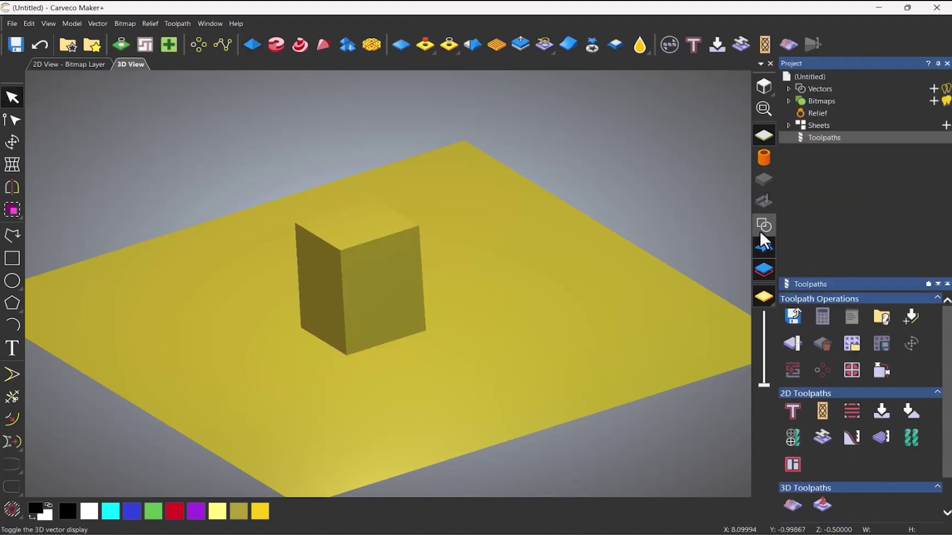
- Wrap the relief as a rotary cylinder and check its 3 to 8 inch diameters
click(764, 154)
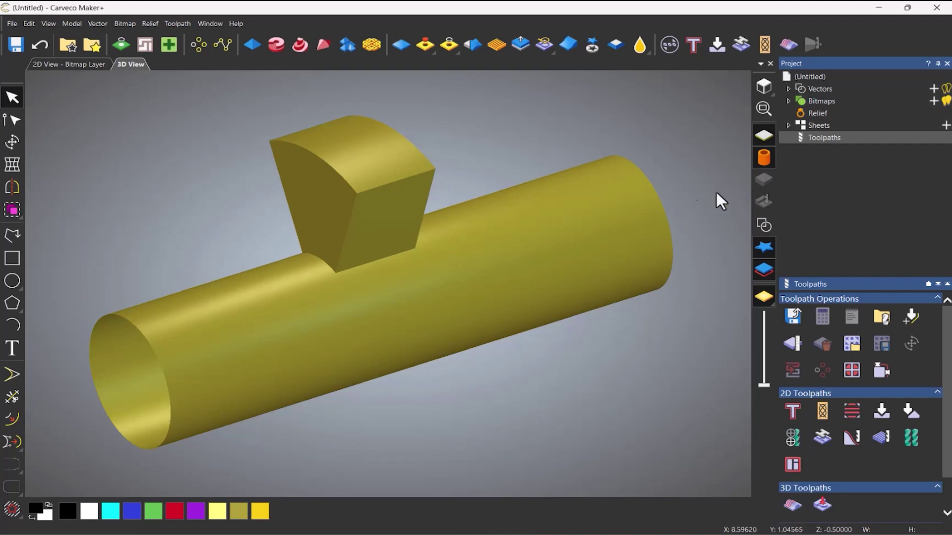
click(806, 77)
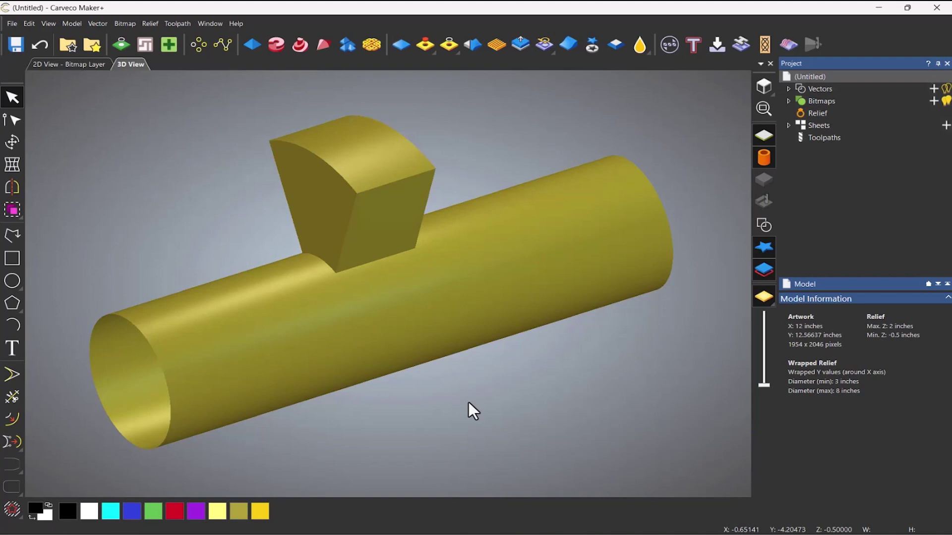
click(828, 138)
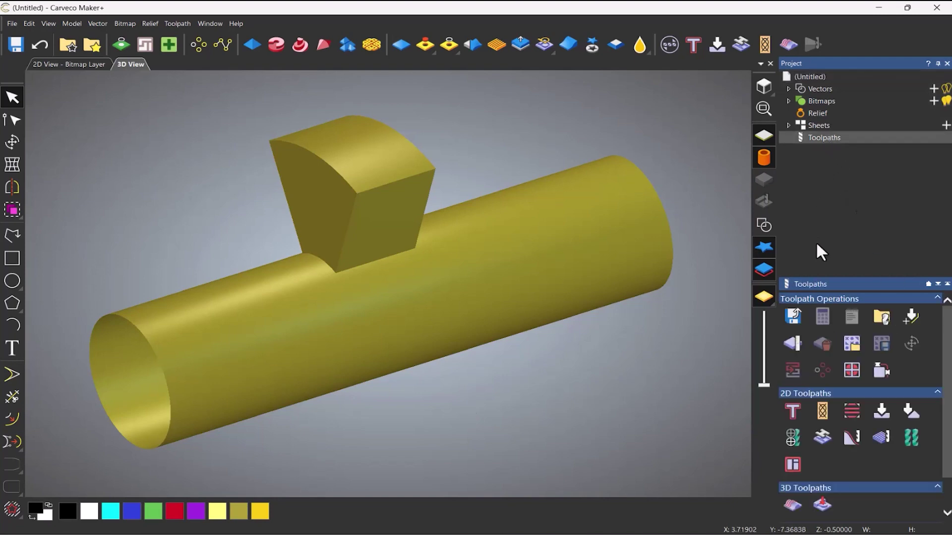
click(795, 341)
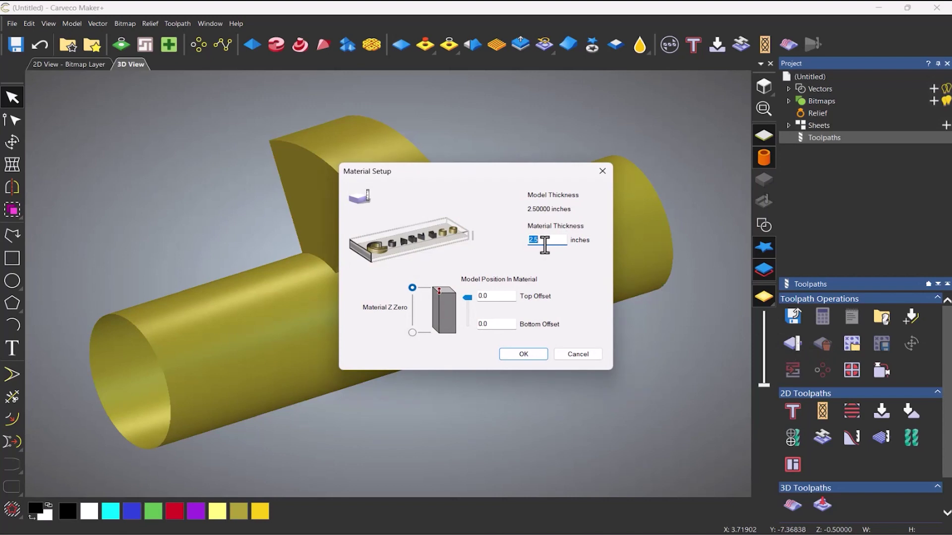
text(2)
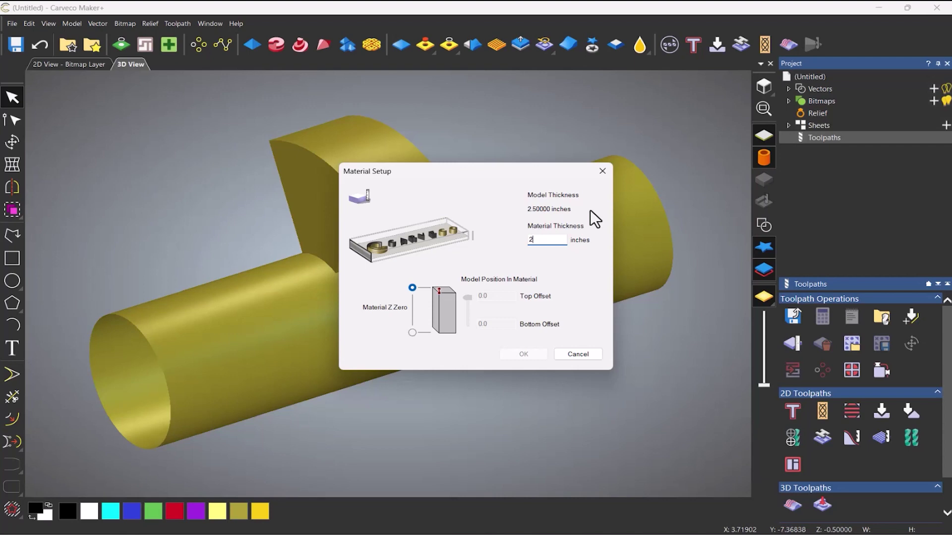
click(580, 354)
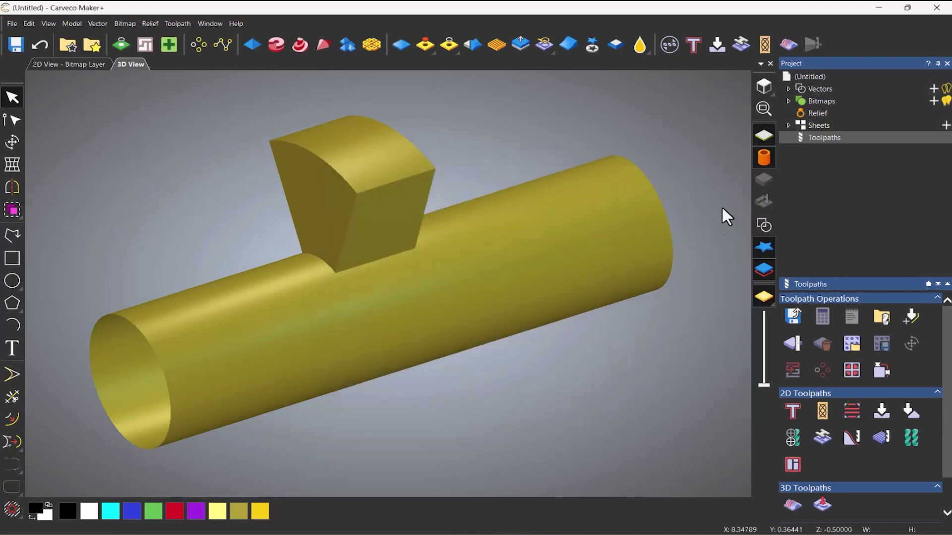
- In flat view, change the square block's start height to 1.5 inches
click(763, 157)
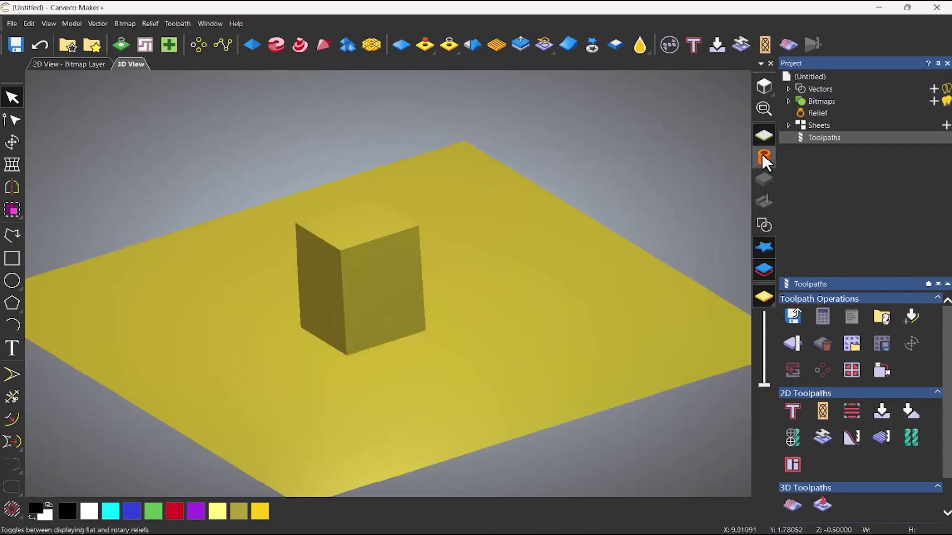
click(764, 225)
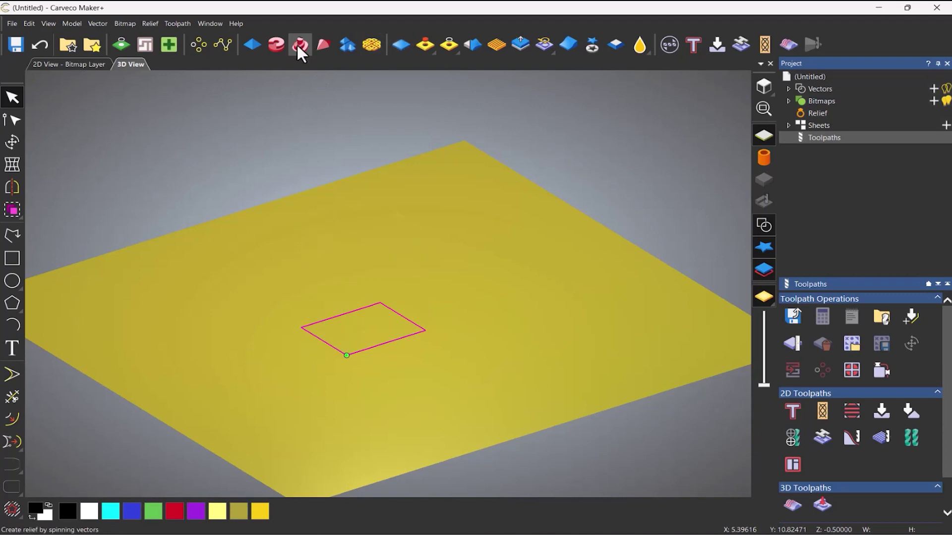
click(255, 46)
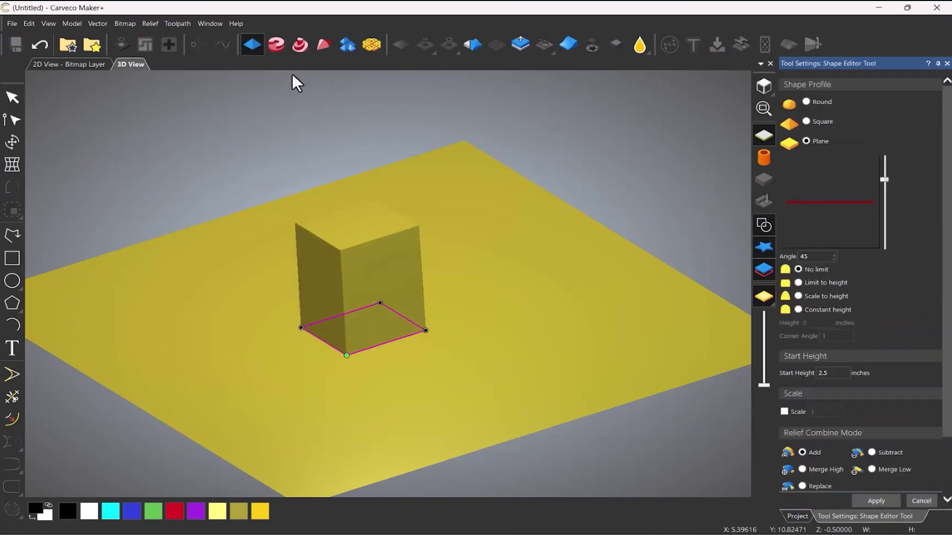
double_click(833, 374)
text(1.5)
click(874, 502)
click(923, 500)
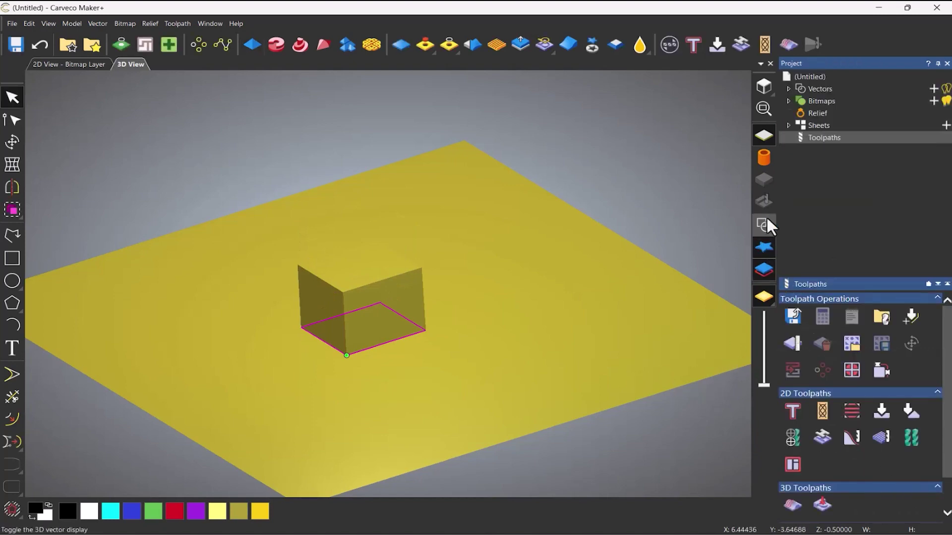
- Wrap the relief again and confirm the 6-inch maximum diameter in Model Information
click(758, 163)
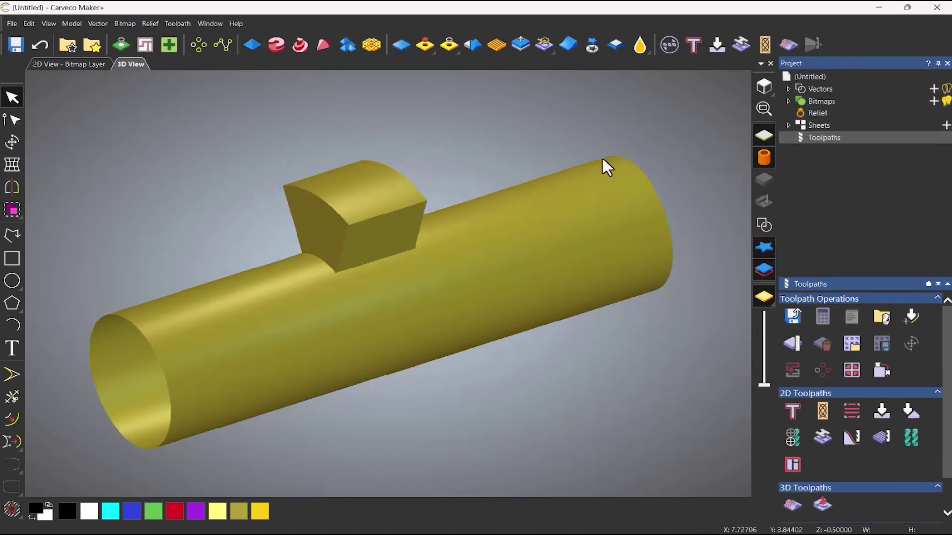
click(823, 76)
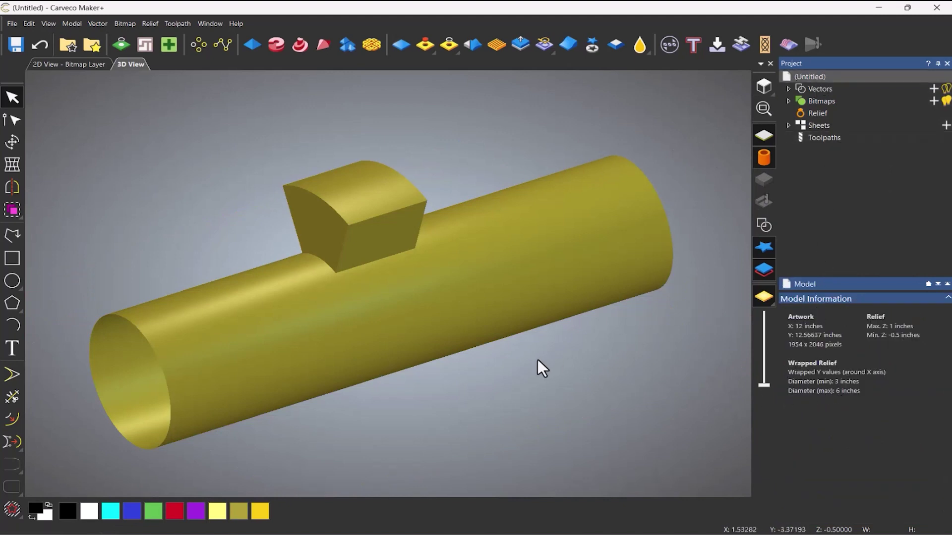
click(824, 138)
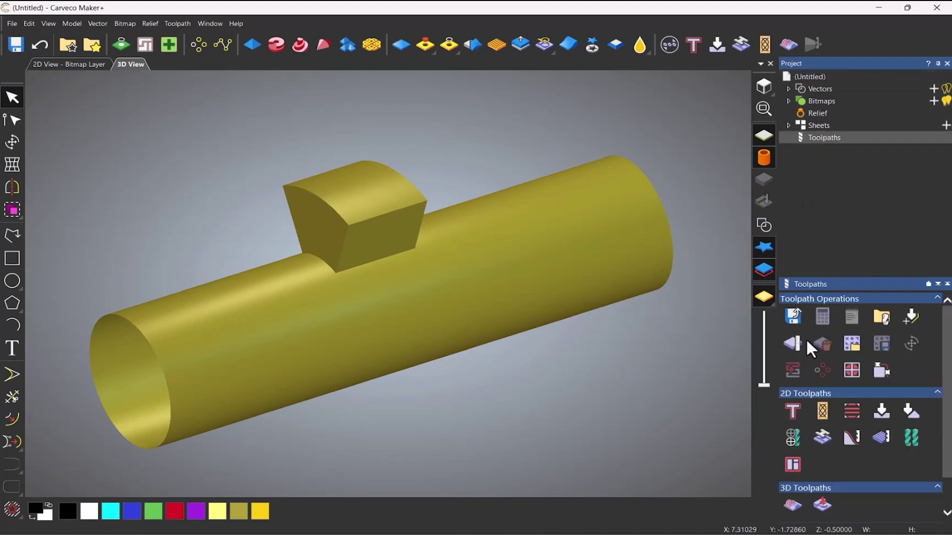
- Apply a 2.0-inch material thickness, leaving a 0.5-inch bottom offset
click(797, 345)
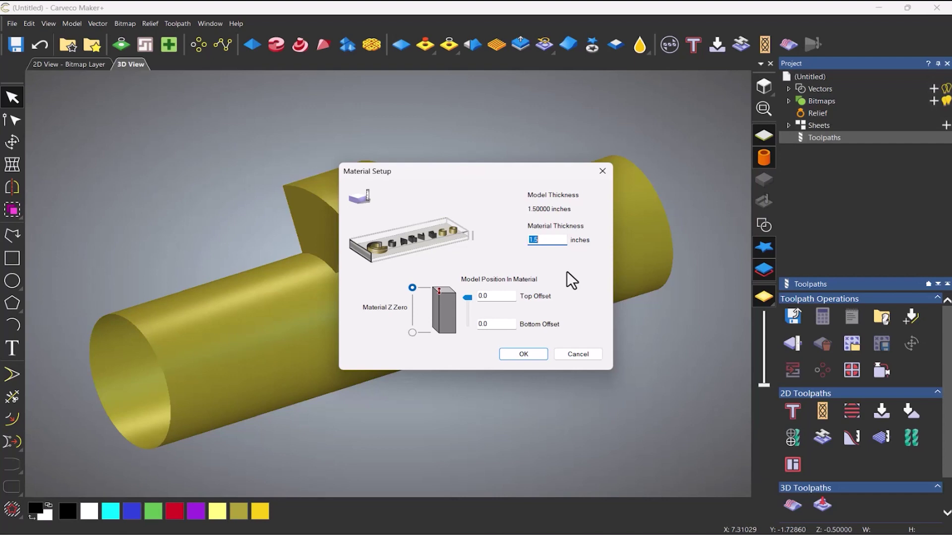
text(2)
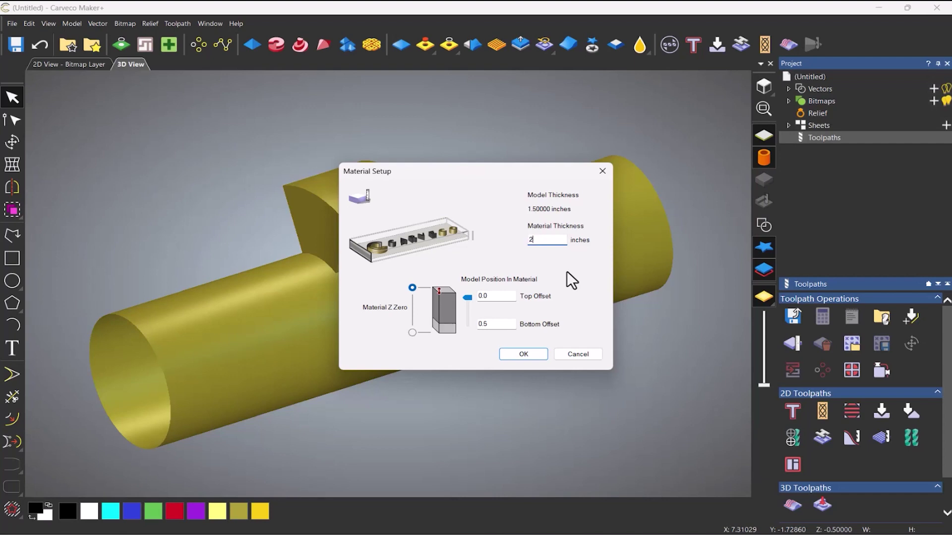
click(527, 353)
drag(480, 182, 598, 193)
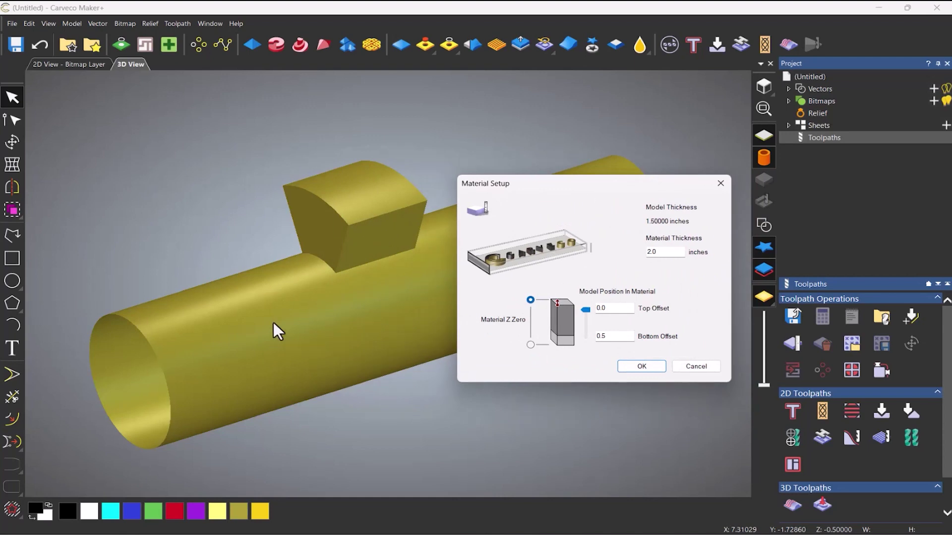
click(636, 367)
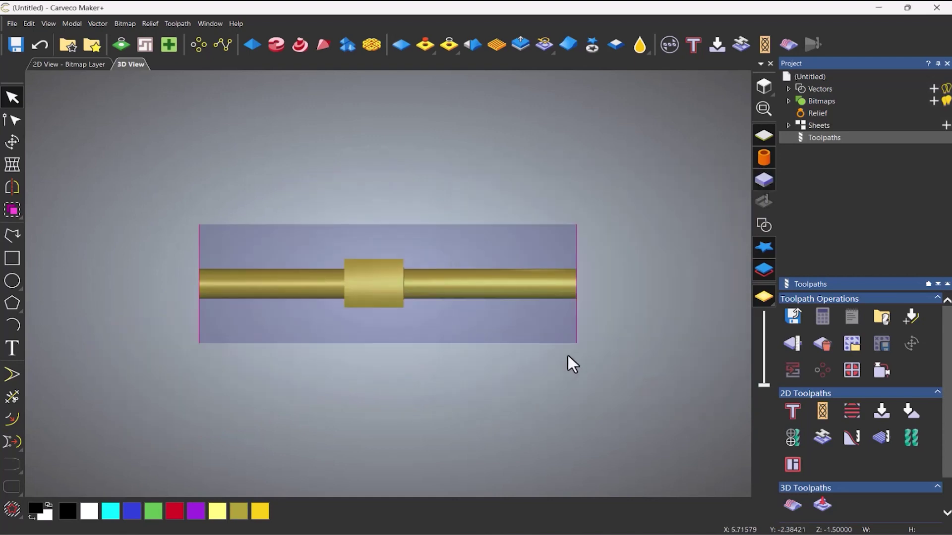
- Confirm the 1 to 4 inch wrapped diameters in Model Information, then view from the top
drag(448, 384, 549, 197)
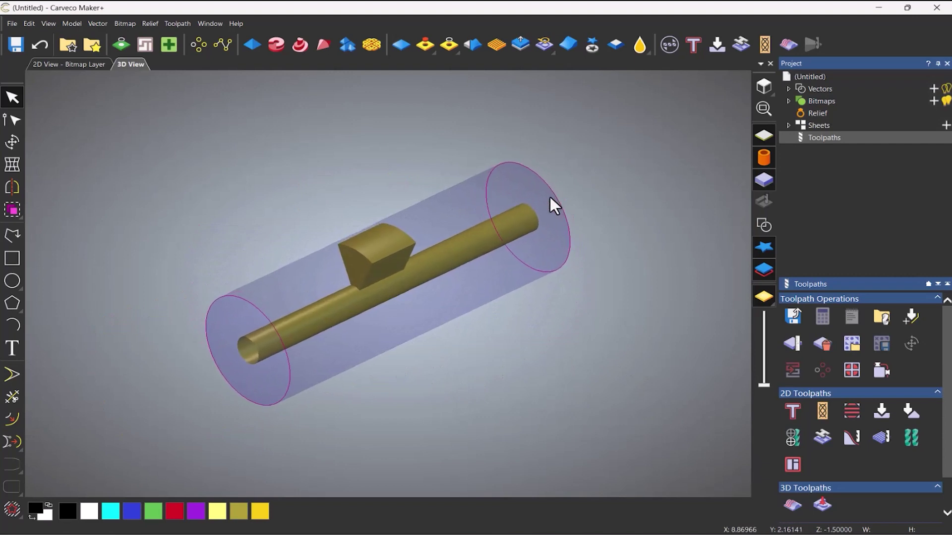
scroll(343, 307, up, 3)
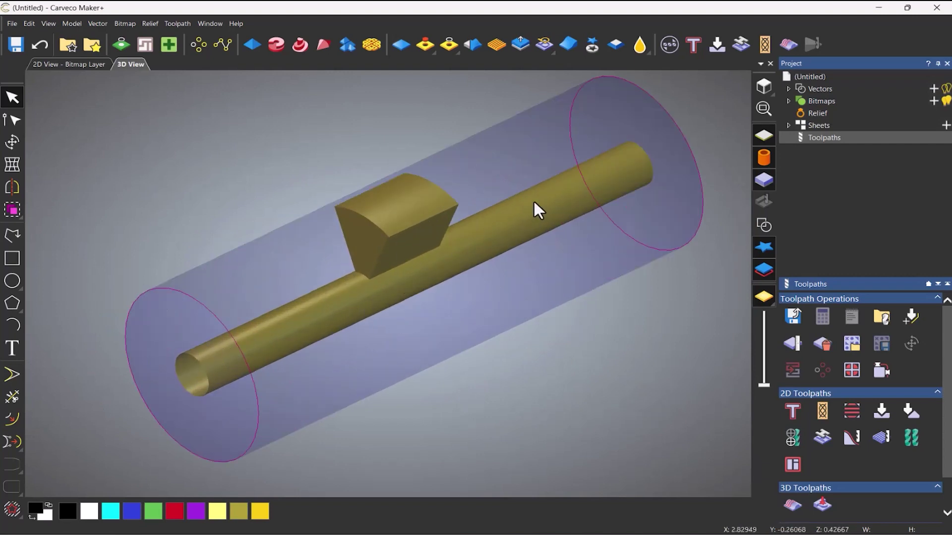
click(813, 77)
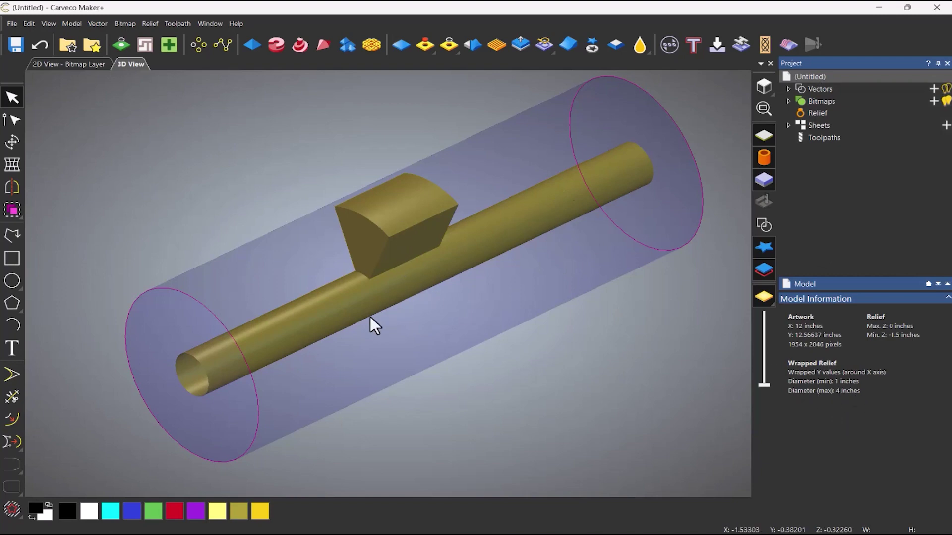
drag(369, 316, 579, 227)
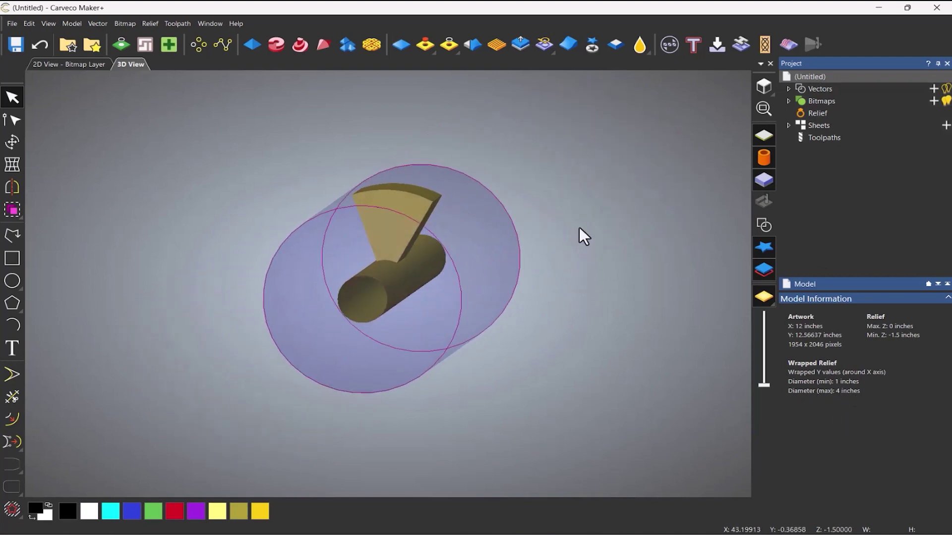
click(761, 88)
click(818, 89)
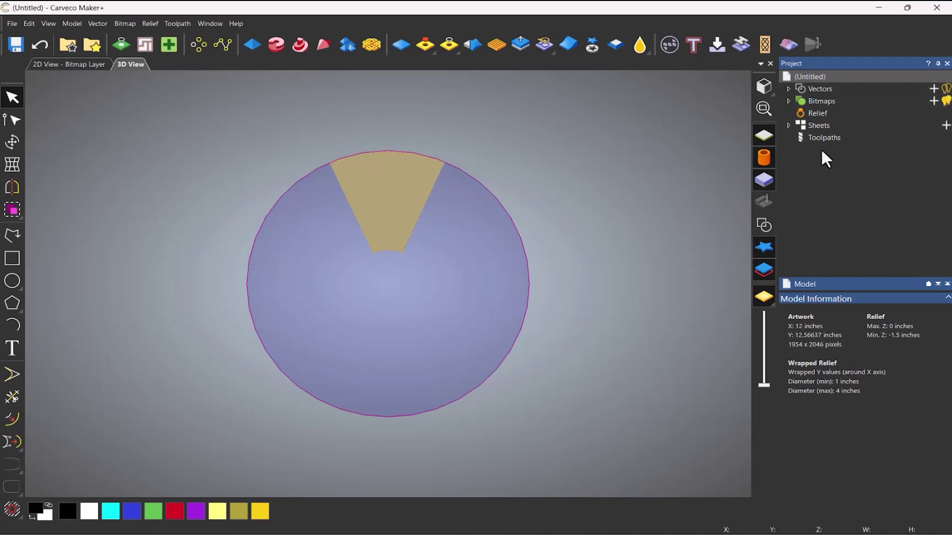
- Shift the model in the 2-inch stock to a 0.28-inch top and 0.22-inch bottom offset
click(837, 138)
click(793, 337)
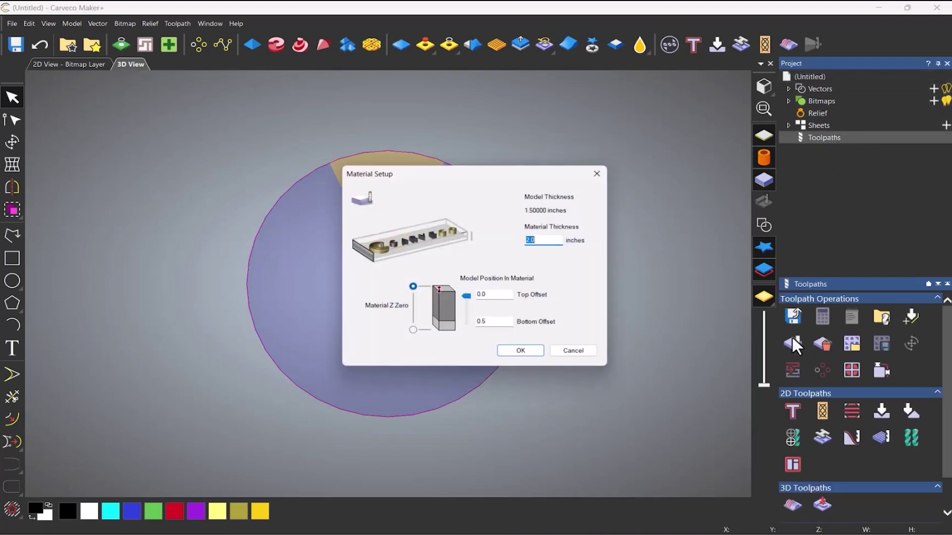
drag(467, 297, 466, 305)
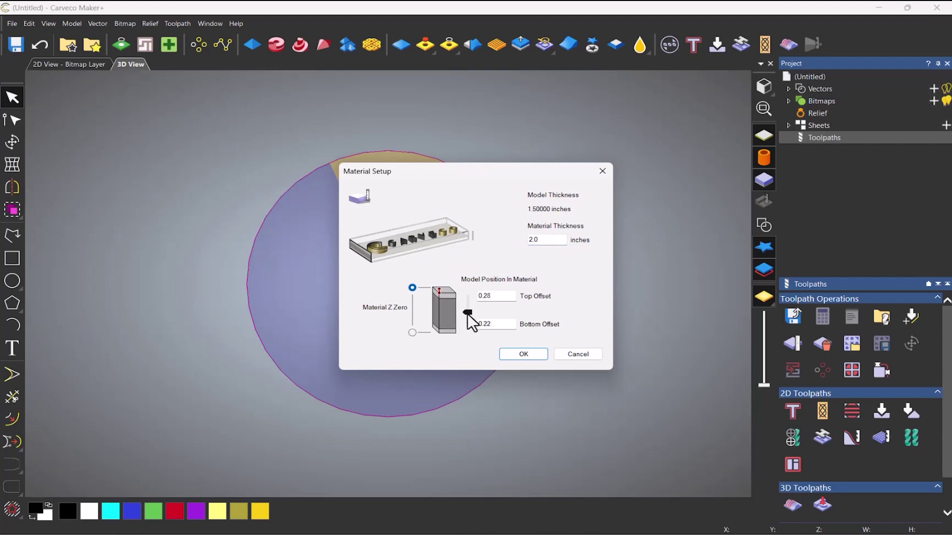
click(534, 358)
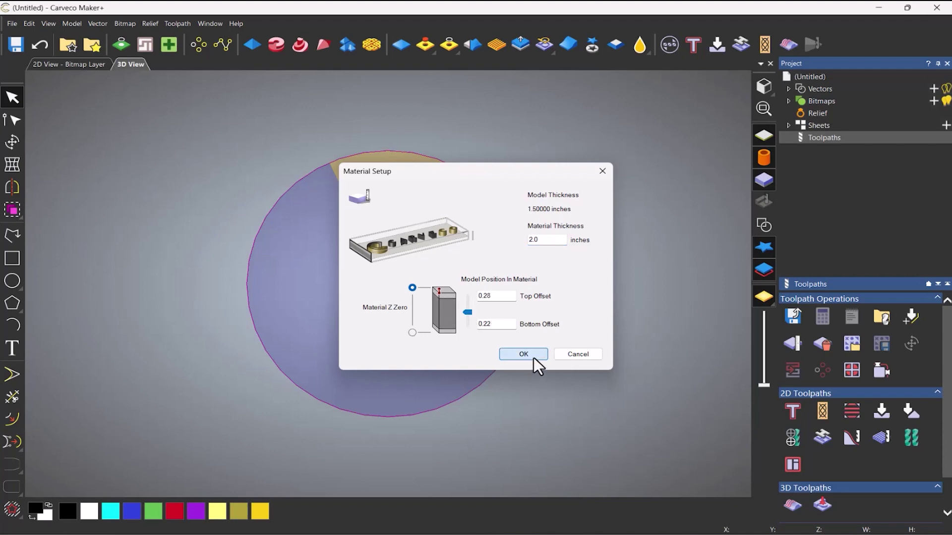
click(765, 89)
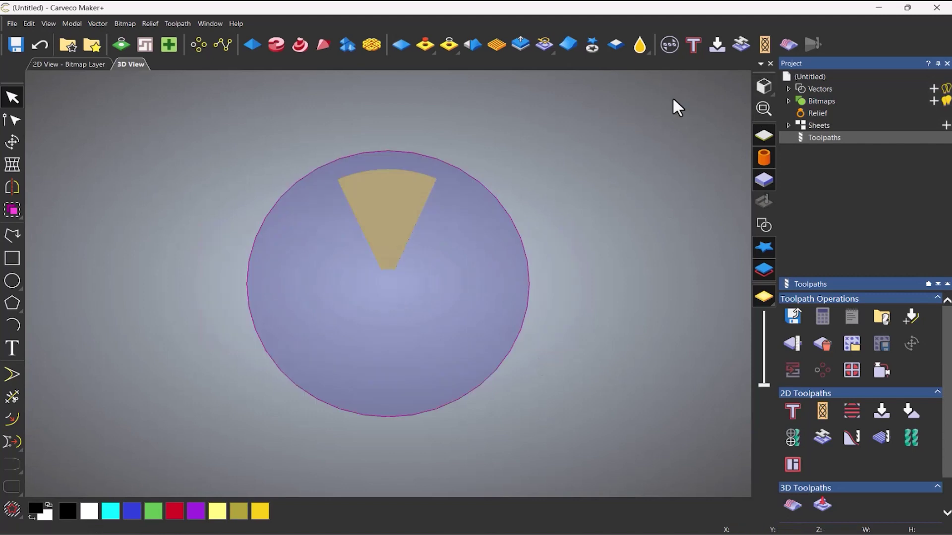